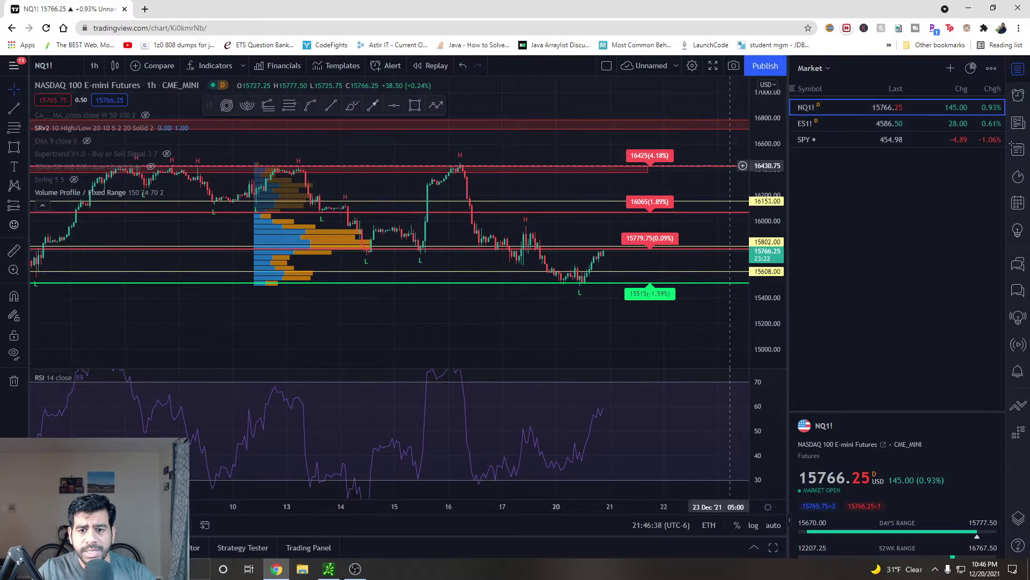
Step: Set the NASDAQ 100 E-mini futures chart to the 4-hour interval and centre the latest candles
left_click_drag(579, 321, 530, 322)
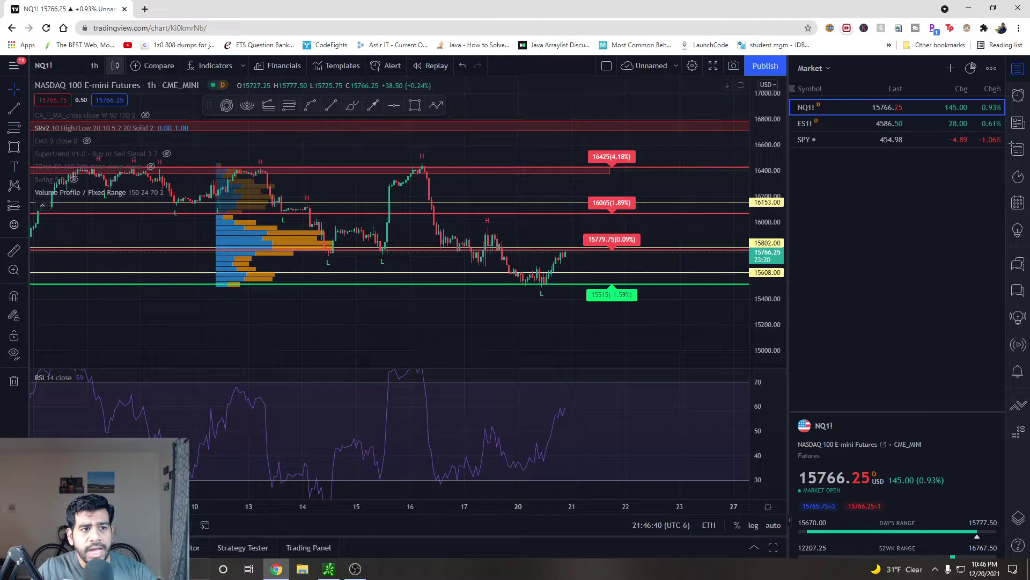
left_click(94, 65)
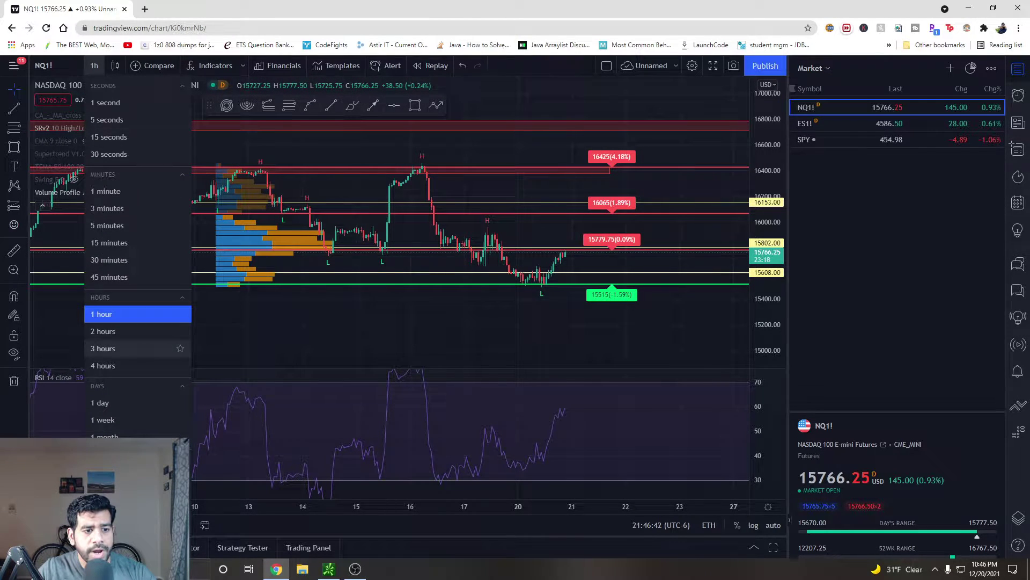
left_click(107, 365)
scroll(556, 306, "up", 4)
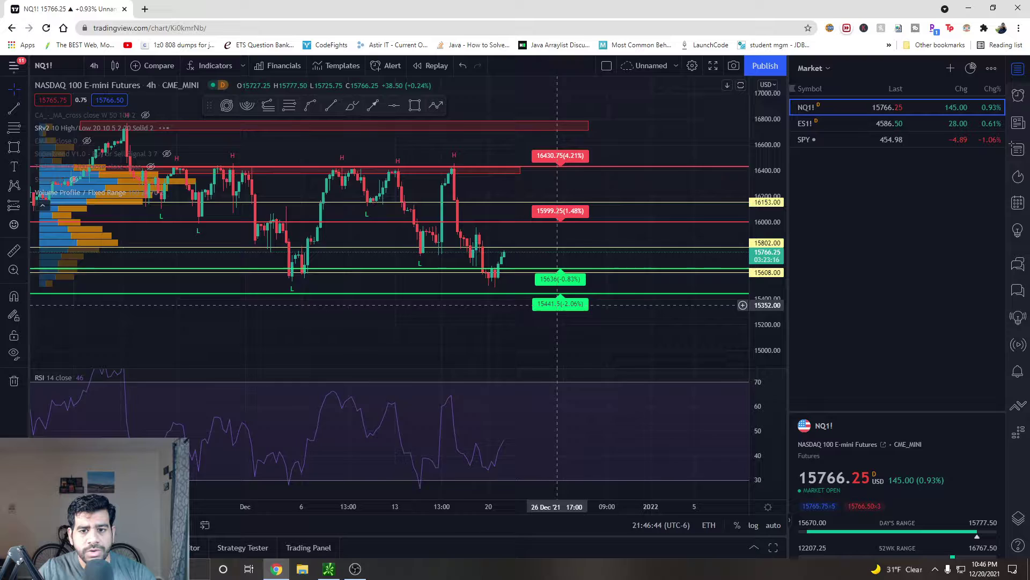
scroll(511, 327, "up", 1)
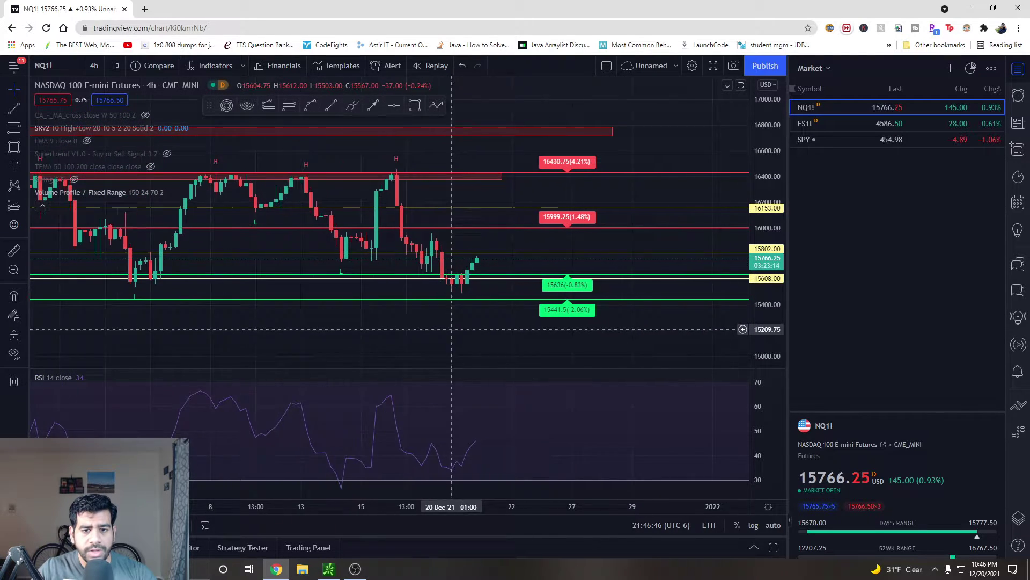
left_click_drag(453, 329, 596, 324)
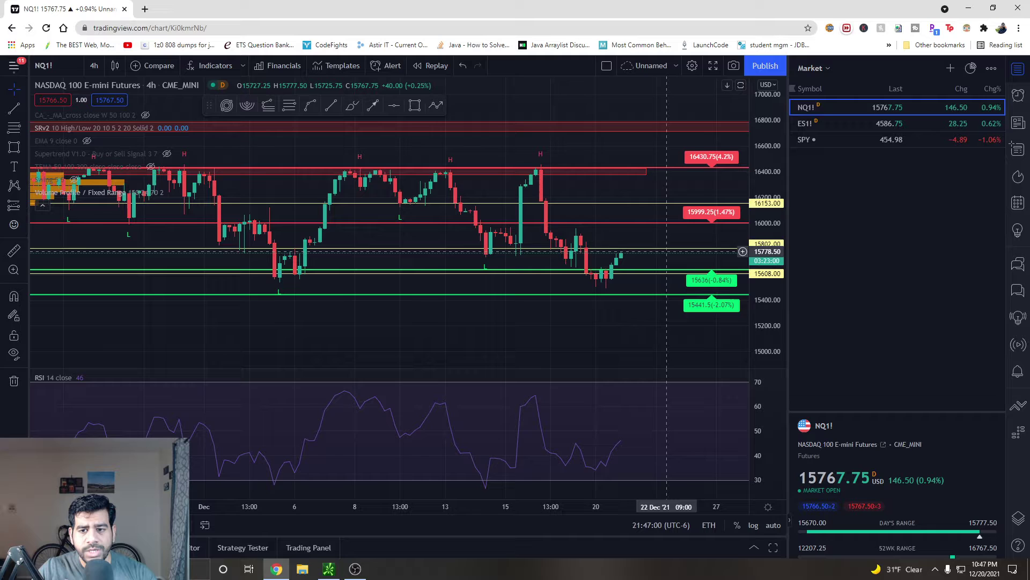
Step: Brush curves under the two recent lows and a projected dip and rise to just above the 16,153 line
left_click_drag(682, 177, 616, 199)
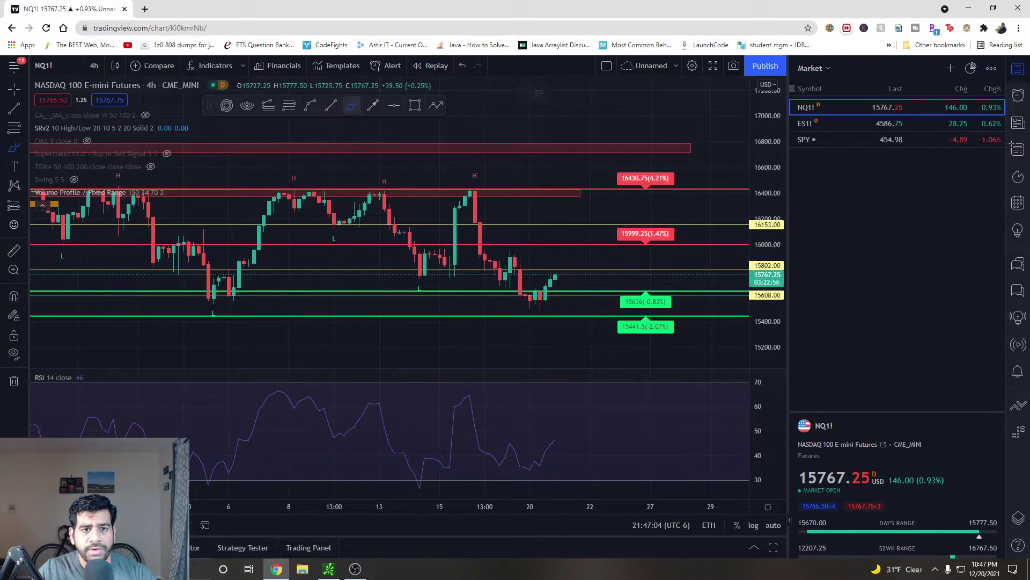
mouse_move(467, 250)
left_mouse_down()
mouse_move(520, 310)
mouse_move(550, 309)
mouse_move(615, 263)
mouse_move(621, 221)
left_mouse_up()
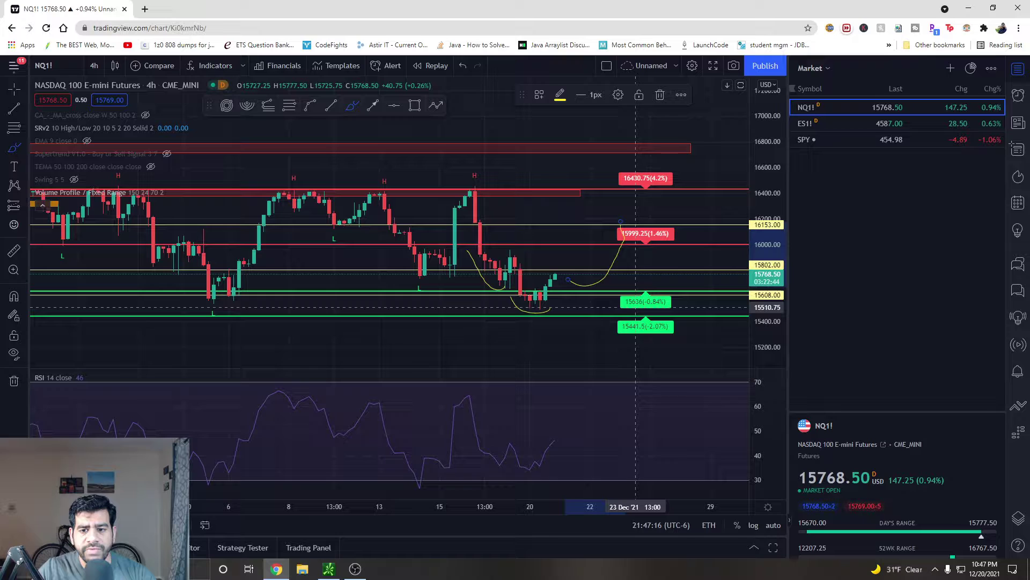
Step: Load the ES1! chart from the Market watchlist and bring the latest candles into closer view
left_click(805, 124)
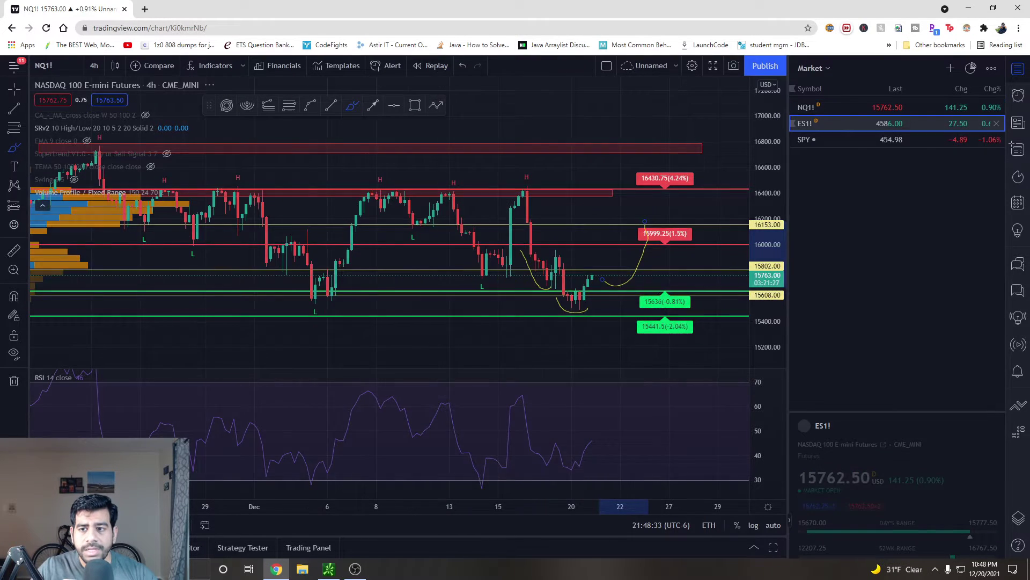
left_click_drag(767, 212, 768, 292)
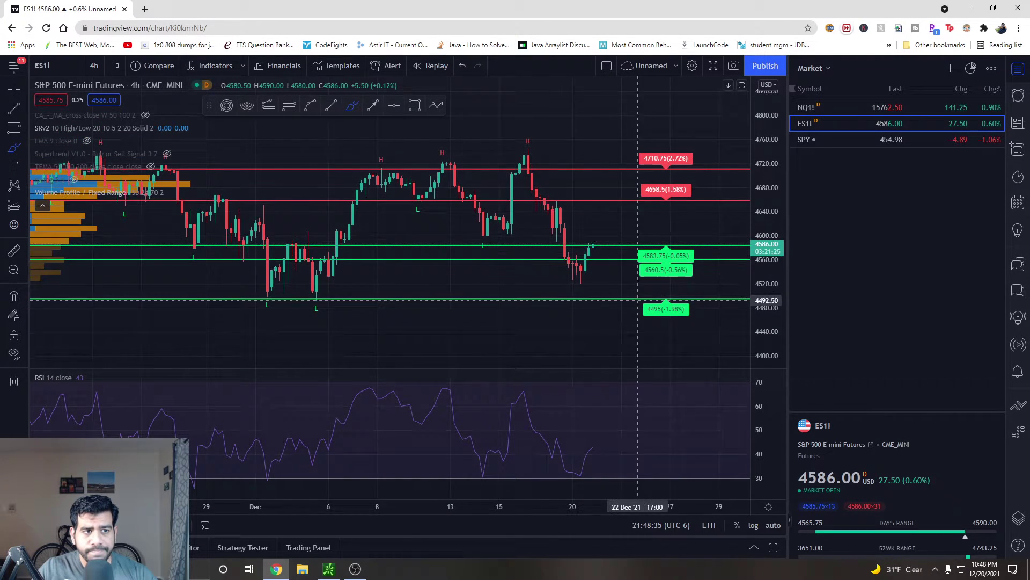
scroll(640, 297, "up", 4)
Step: Brush curves under the two recent ES1! lows and a projected path that arches, pulls back, and rises to about 4,700
left_click_drag(443, 285, 526, 304)
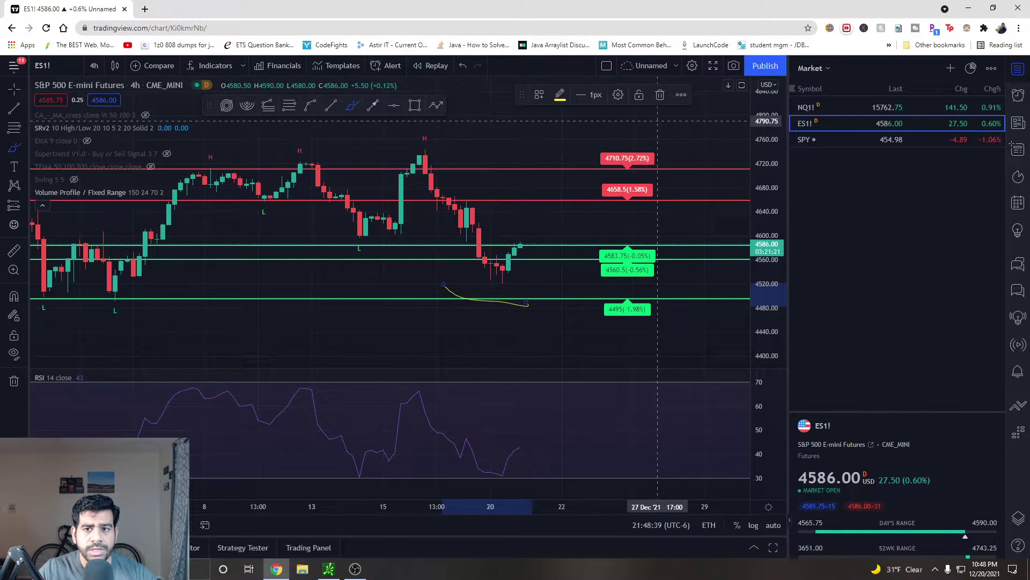
key("Delete")
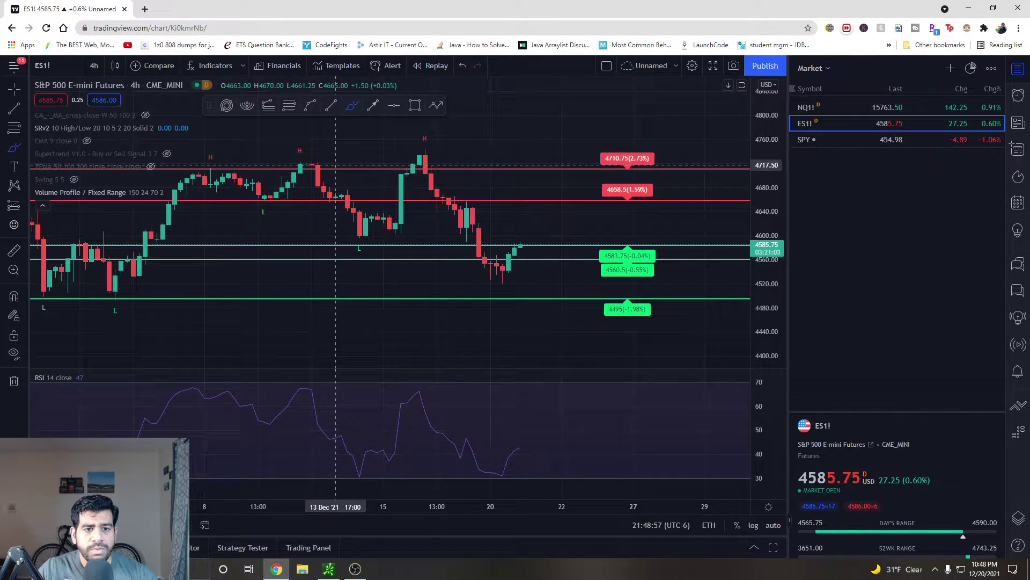
mouse_move(434, 203)
left_mouse_down()
mouse_move(475, 262)
mouse_move(514, 278)
left_mouse_up()
mouse_move(527, 240)
left_mouse_down()
mouse_move(532, 209)
mouse_move(562, 243)
mouse_move(586, 177)
left_mouse_up()
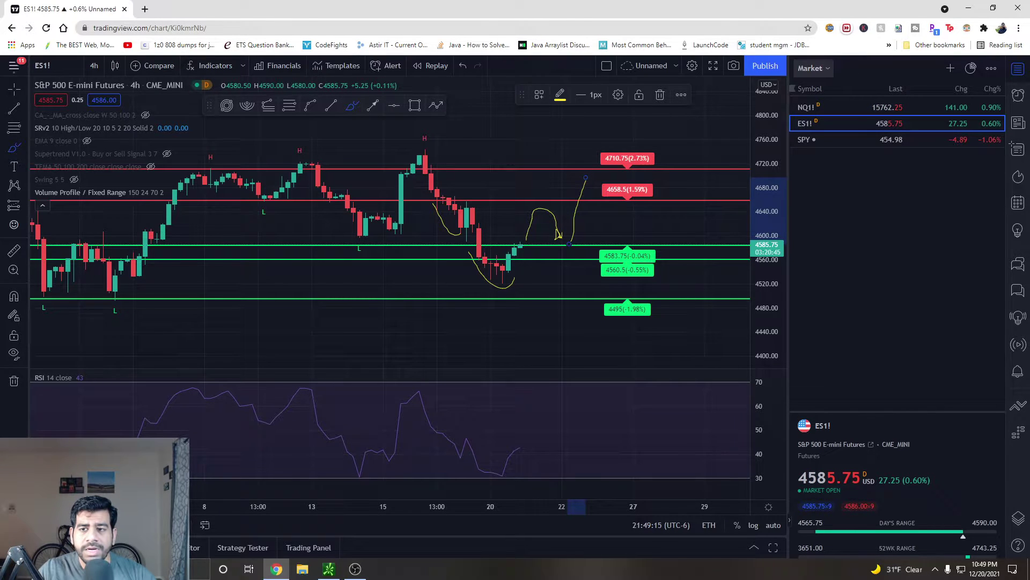
Step: Switch to thinkorswim and review the stocks held in the symbol table's positions list
left_click(810, 69)
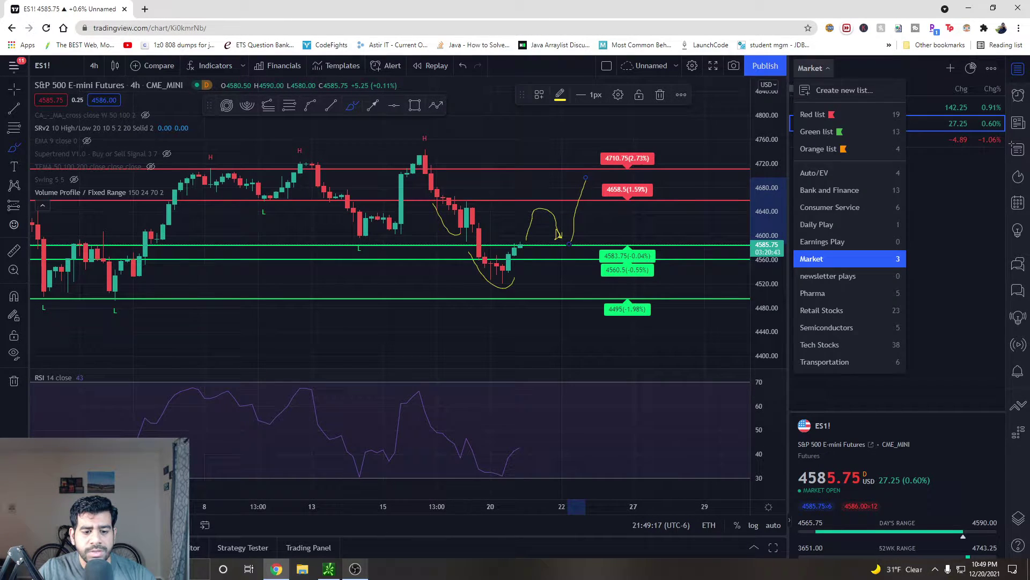
left_click(328, 569)
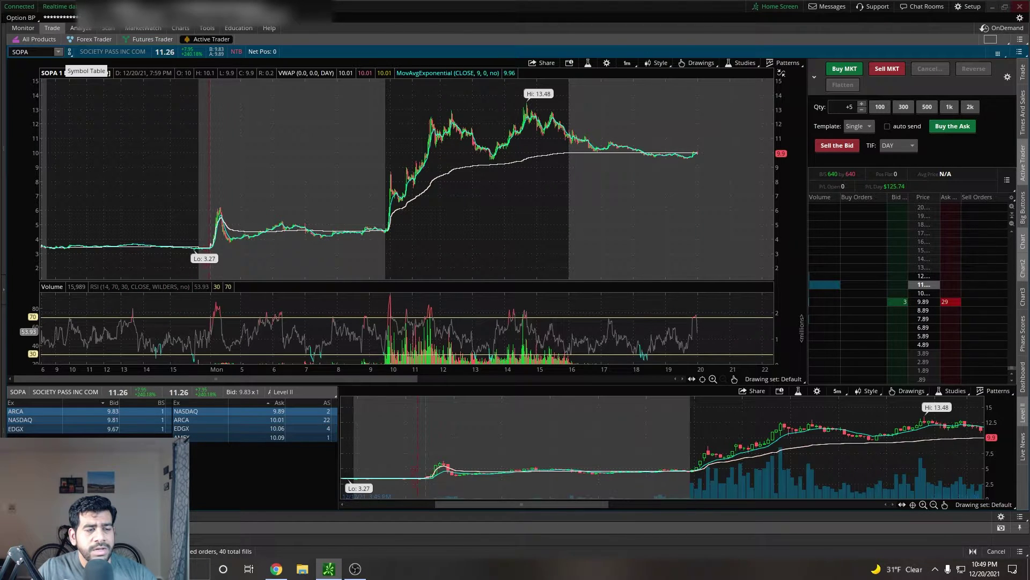
left_click(58, 52)
key("Down")
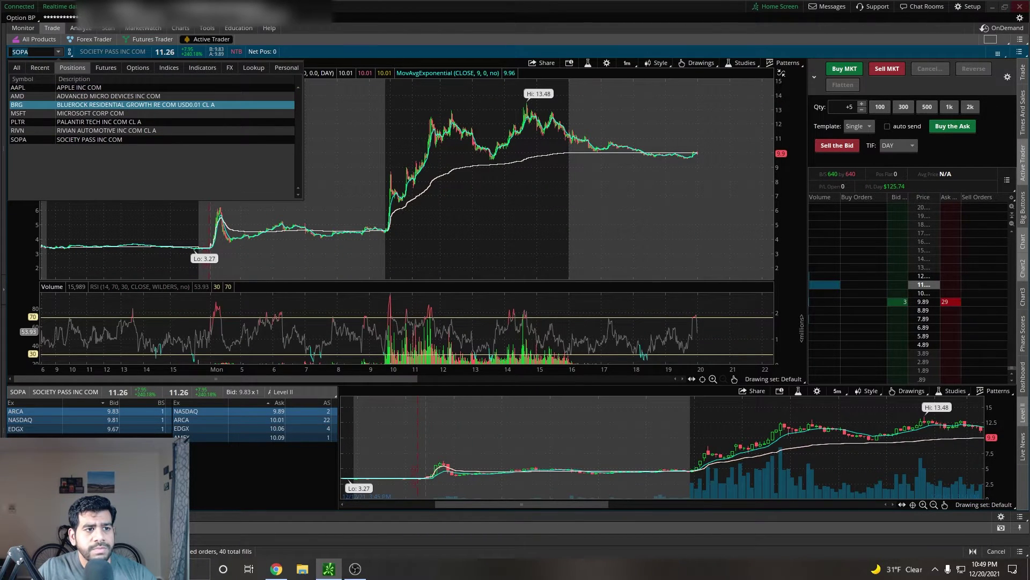
key("Down")
key("Down")
key("Down")
key("Down")
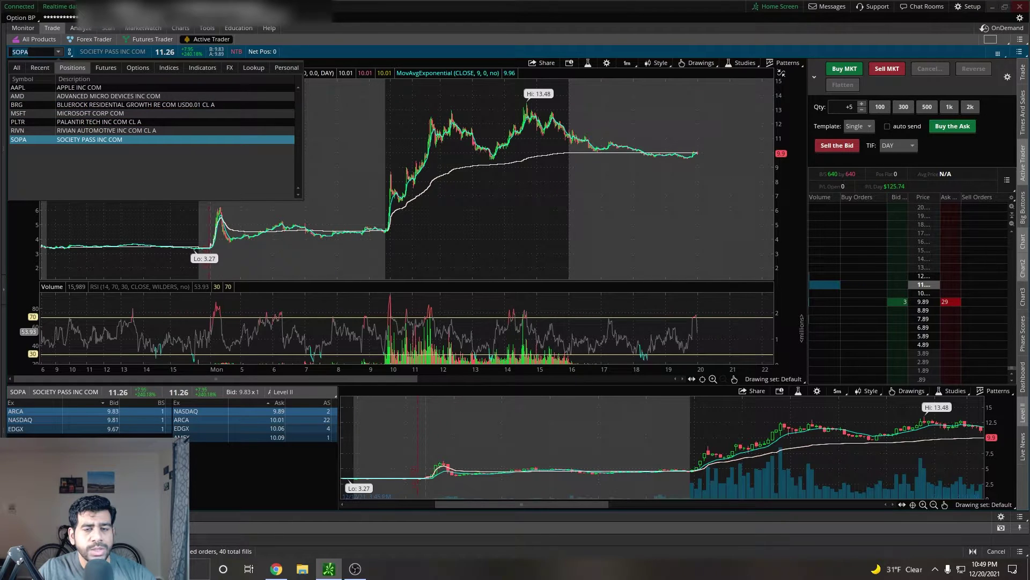
key("Up")
key("Up")
key("Up")
key("Up")
key("Down")
key("Down")
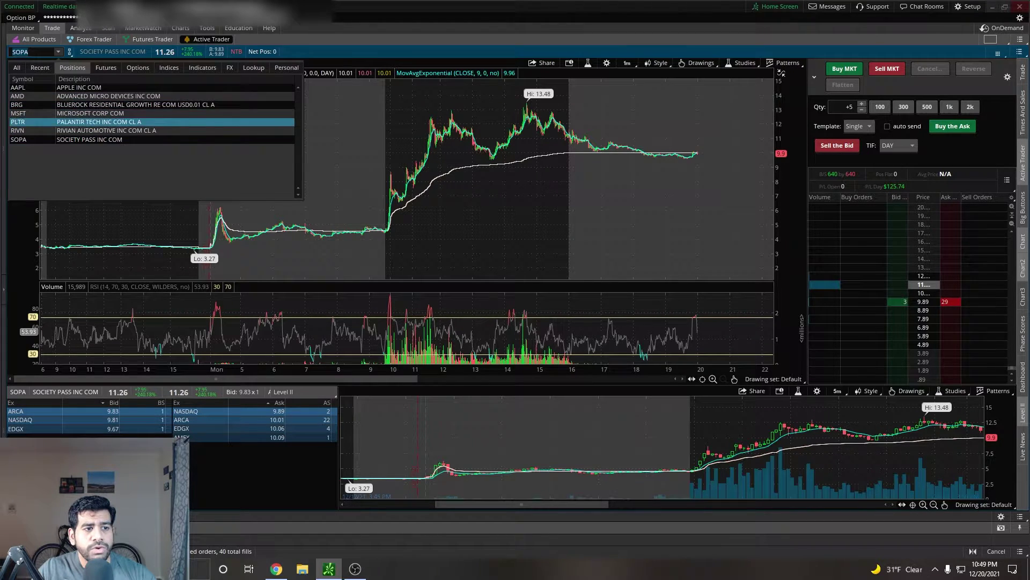
key("Down")
key("Up")
key("Up")
key("Up")
key("Down")
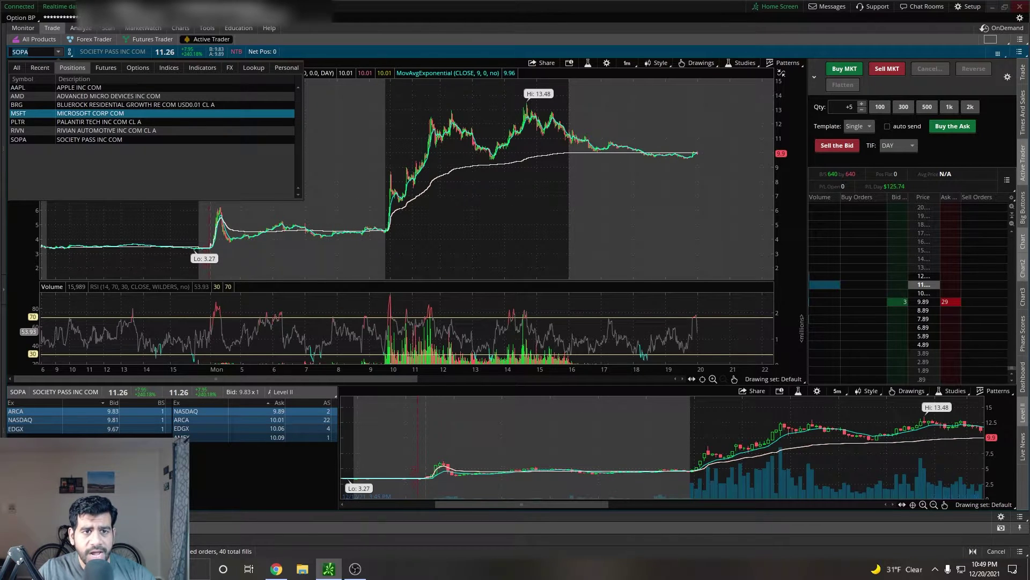
key("Up")
key("Up")
key("Up")
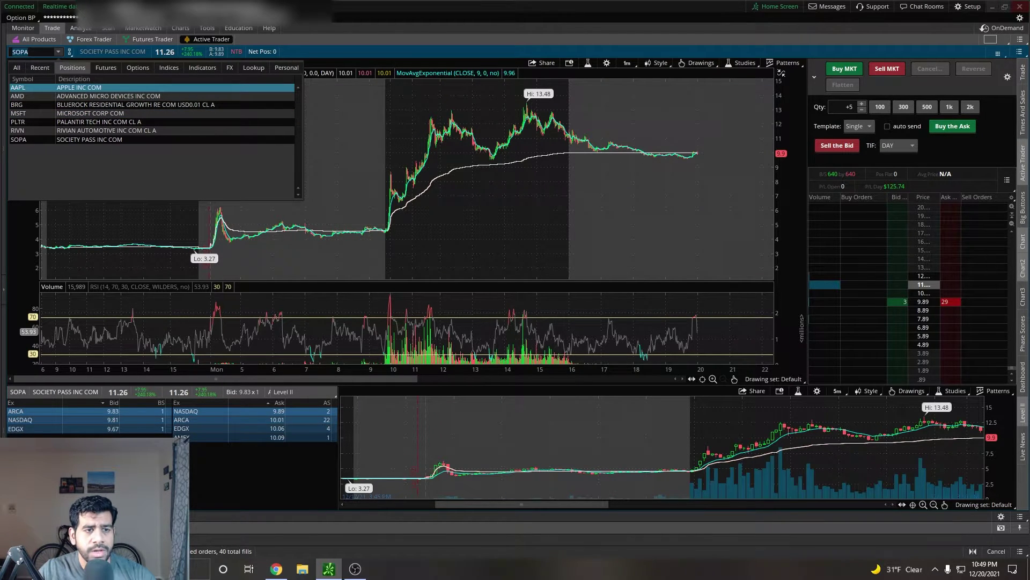
key("Down")
key("Down")
key("Down")
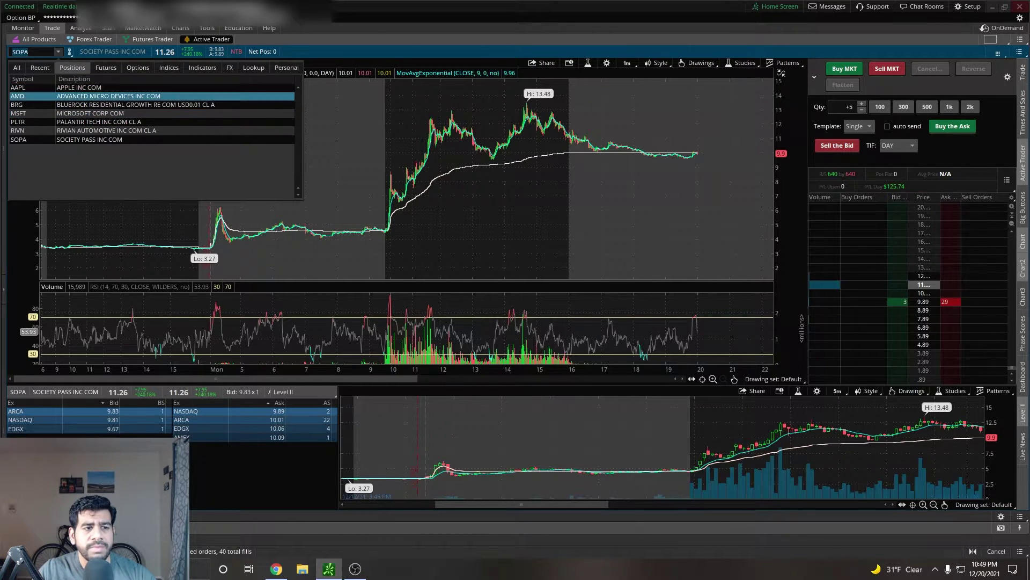
key("Up")
key("Up")
key("Up")
key("Down")
key("Down")
key("Down")
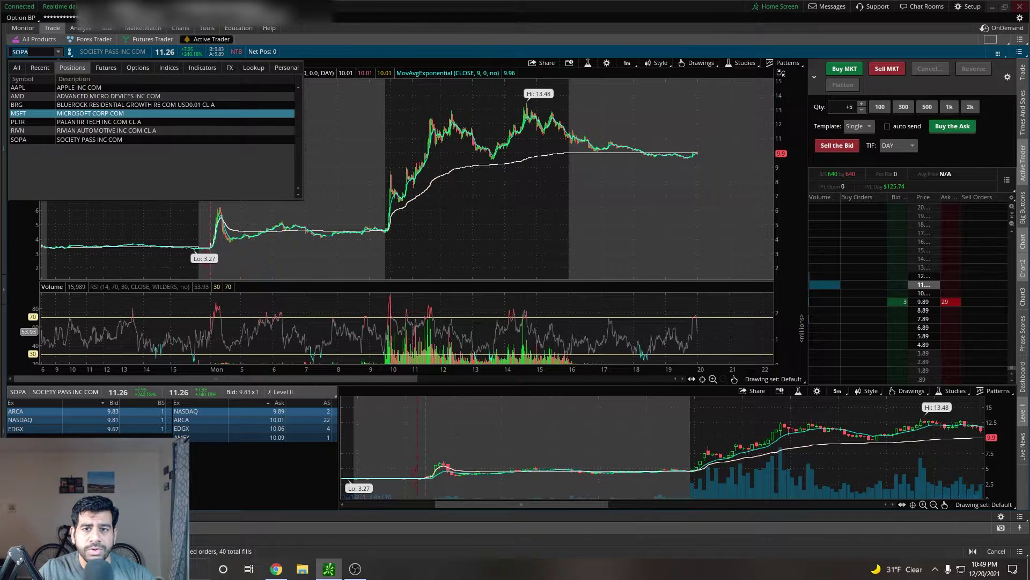
Step: Load the BRG chart from the positions list
key("Up")
key("Up")
key("Up")
key("Down")
key("Down")
key("Return")
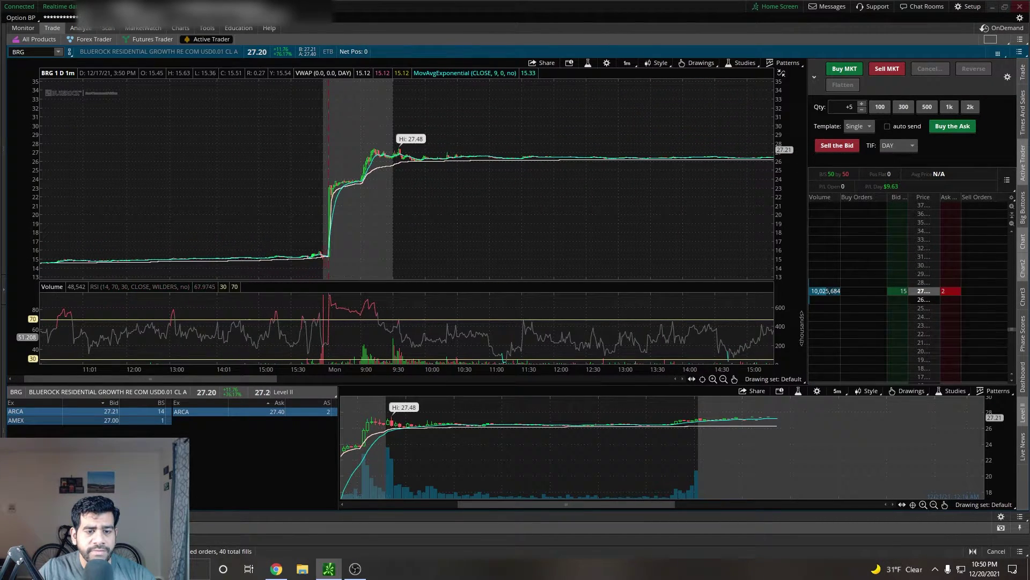
Step: Examine BRG's 1-minute price action from the premarket spike through the trading session
left_click_drag(723, 192, 553, 212)
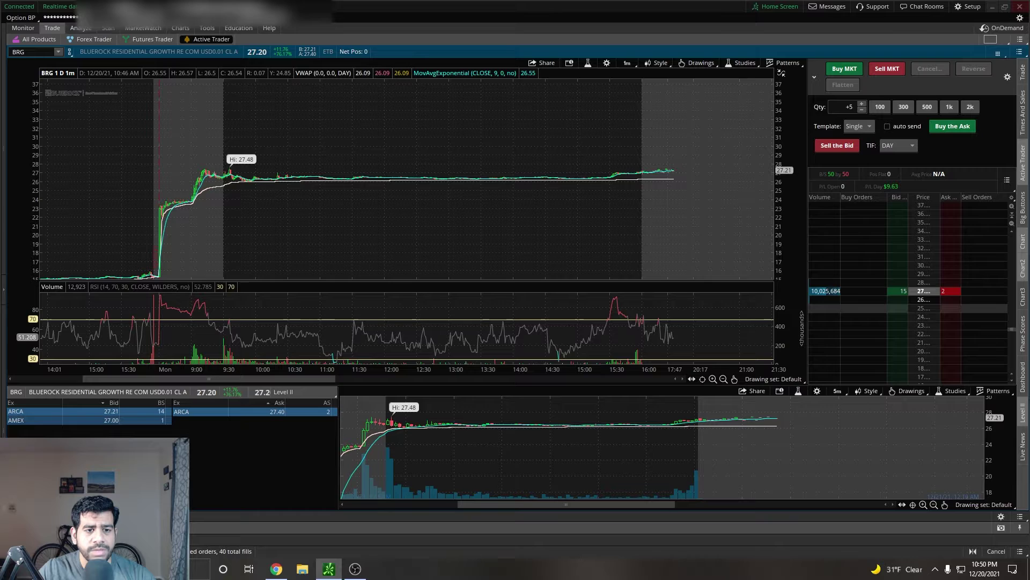
left_click_drag(783, 217, 783, 163)
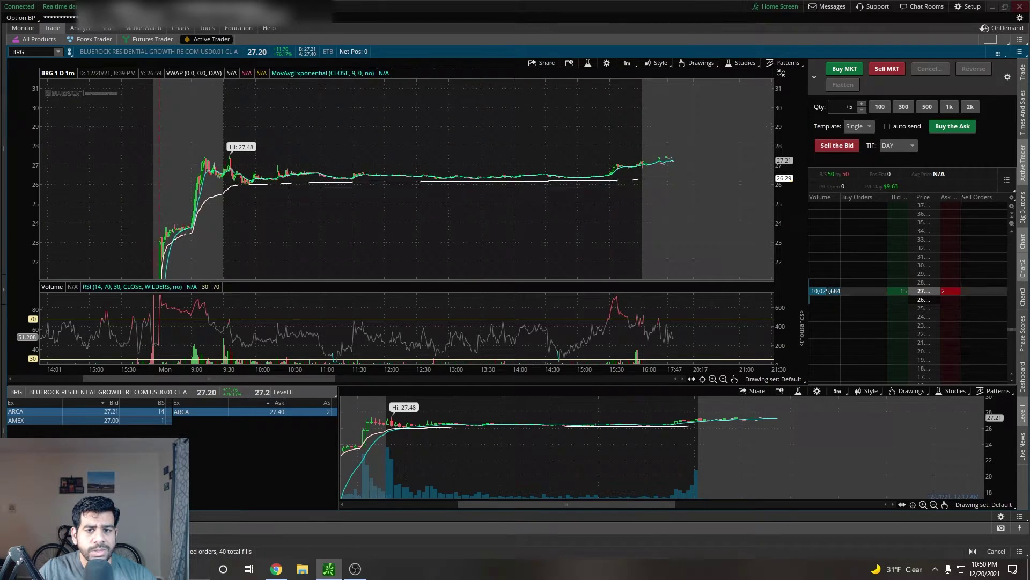
left_click_drag(386, 205, 585, 207)
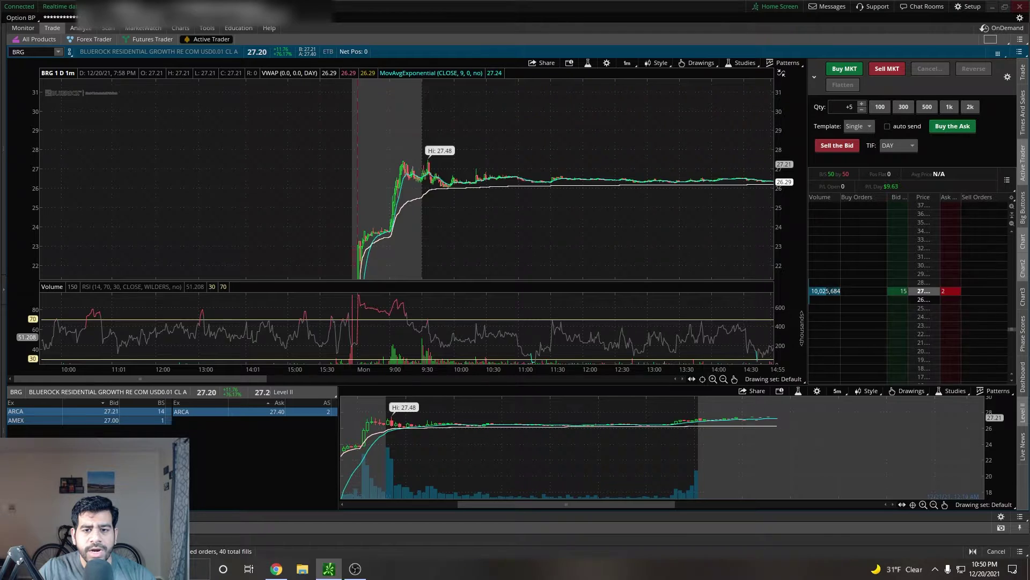
left_click(713, 379)
left_click_drag(704, 226, 176, 231)
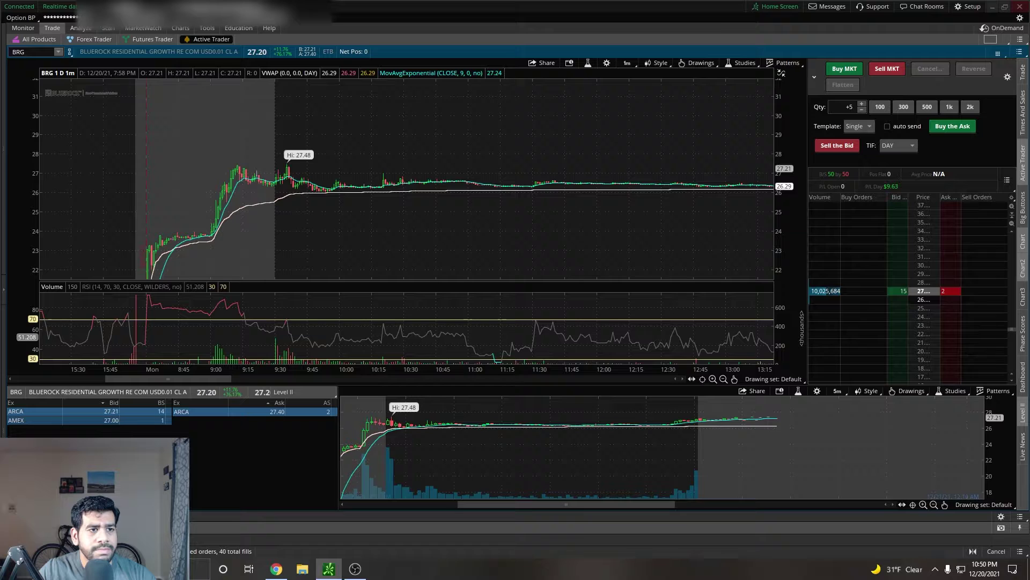
Step: Load the SOPA chart from the positions list
left_click(58, 52)
left_click(39, 139)
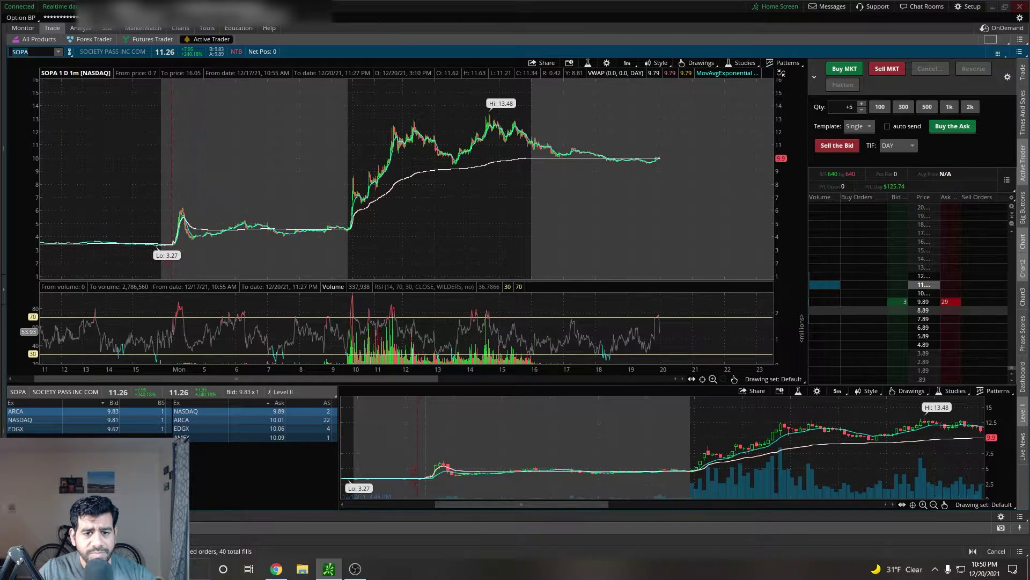
Step: Switch to TradingView, open the Daily Play watchlist and load the SOPA chart
left_click(277, 569)
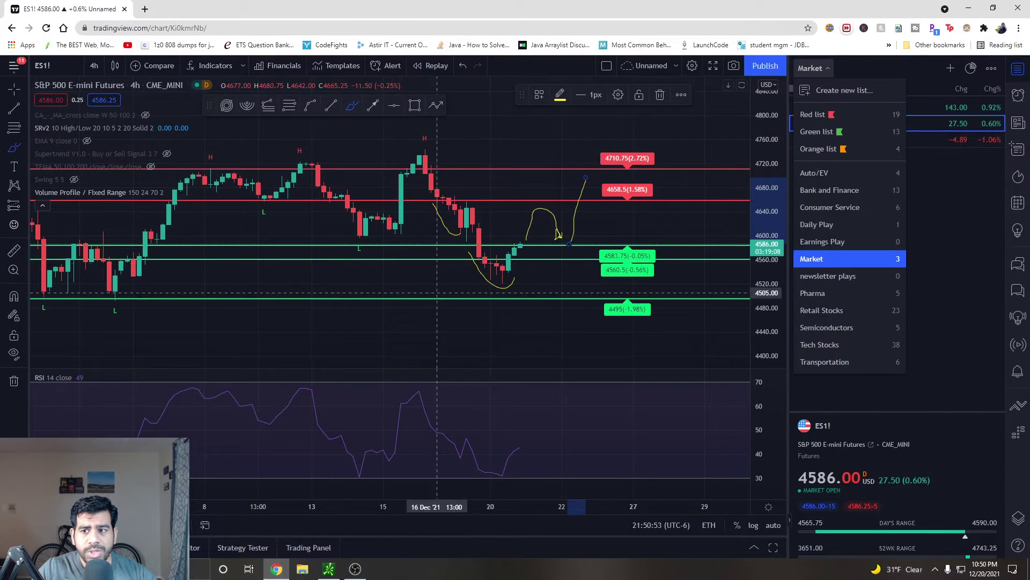
left_click(814, 68)
left_click(812, 68)
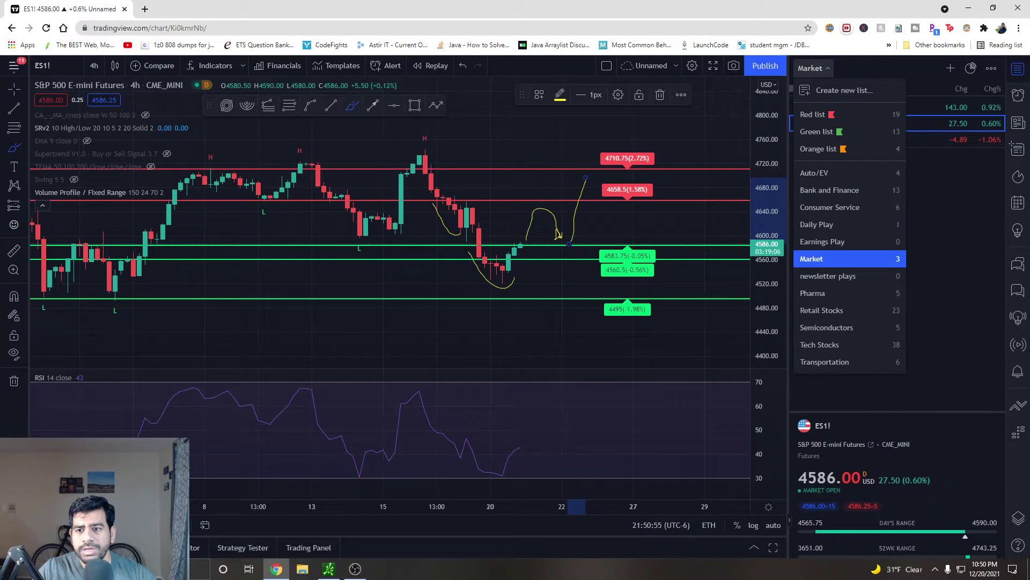
left_click(817, 225)
left_click(808, 107)
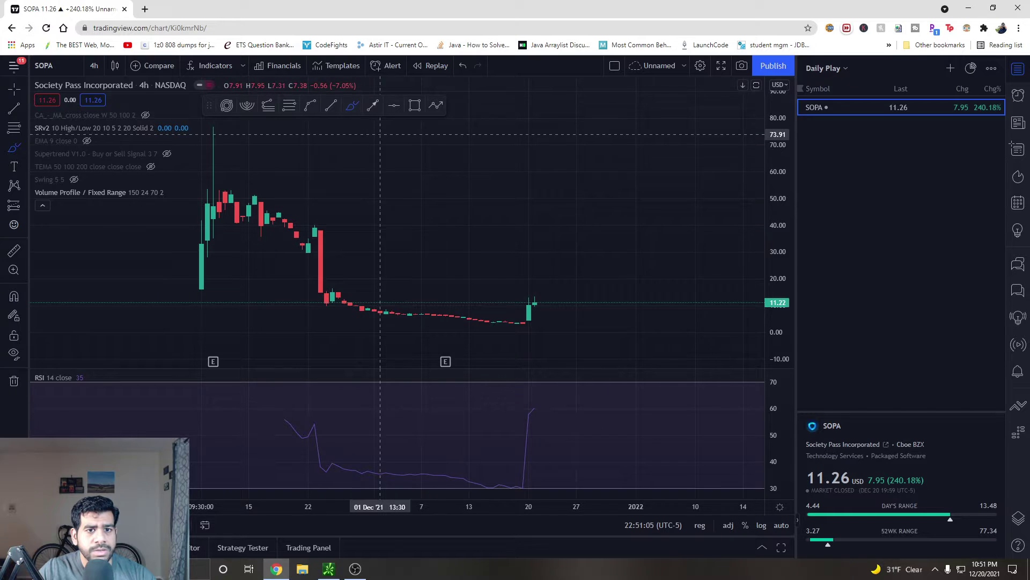
Step: Examine SOPA's 4-hour price history from its initial spike and decline to the 20 December jump
key("Escape")
left_click_drag(374, 152, 501, 148)
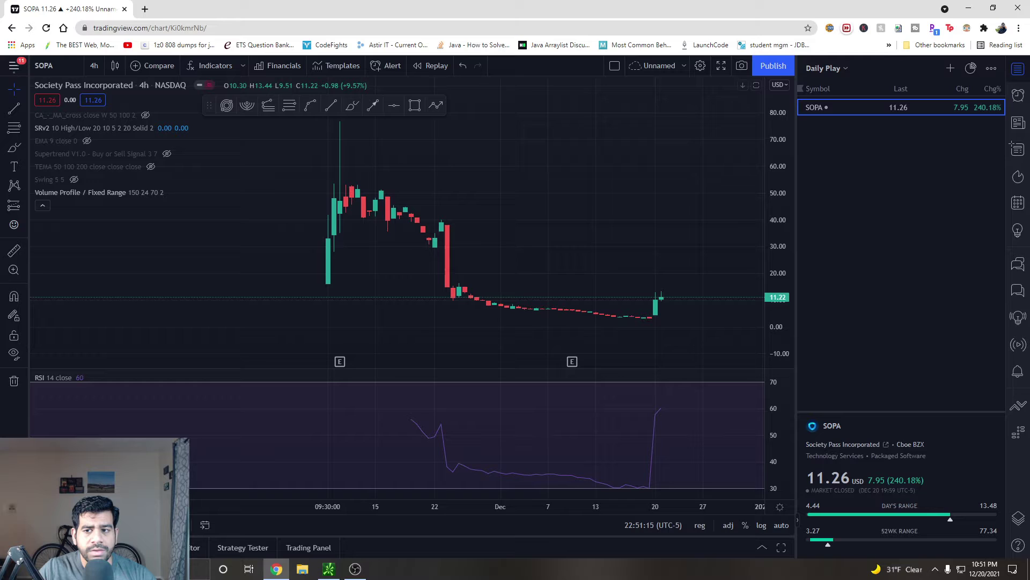
left_click_drag(778, 215, 778, 311)
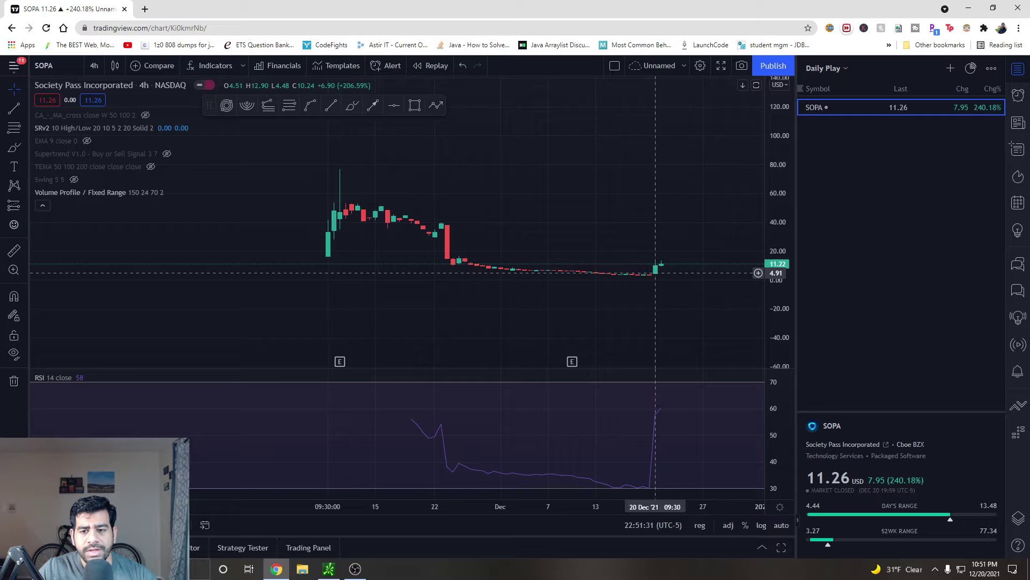
left_click_drag(674, 278, 647, 285)
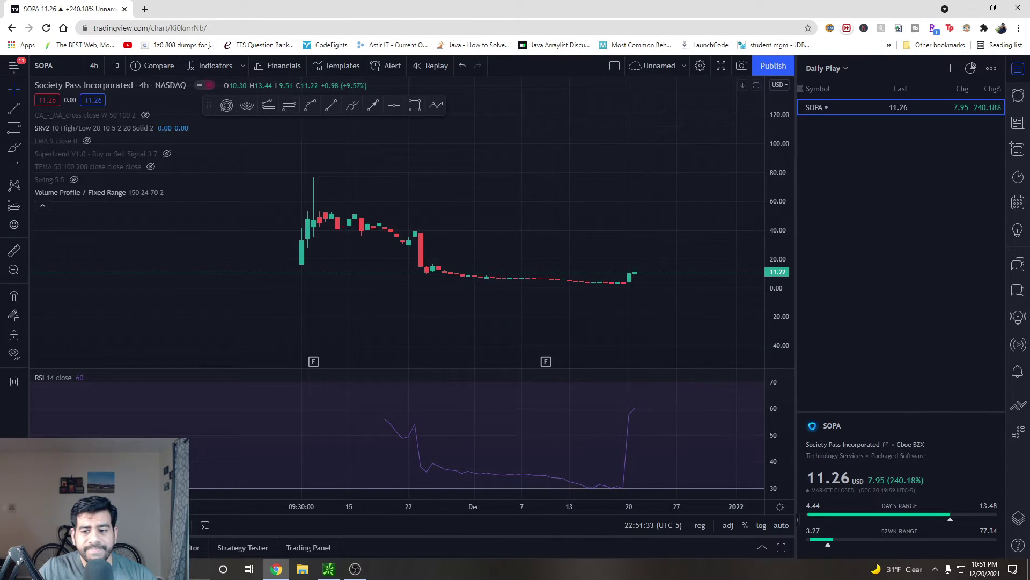
left_click_drag(779, 285, 778, 260)
left_click_drag(516, 237, 502, 226)
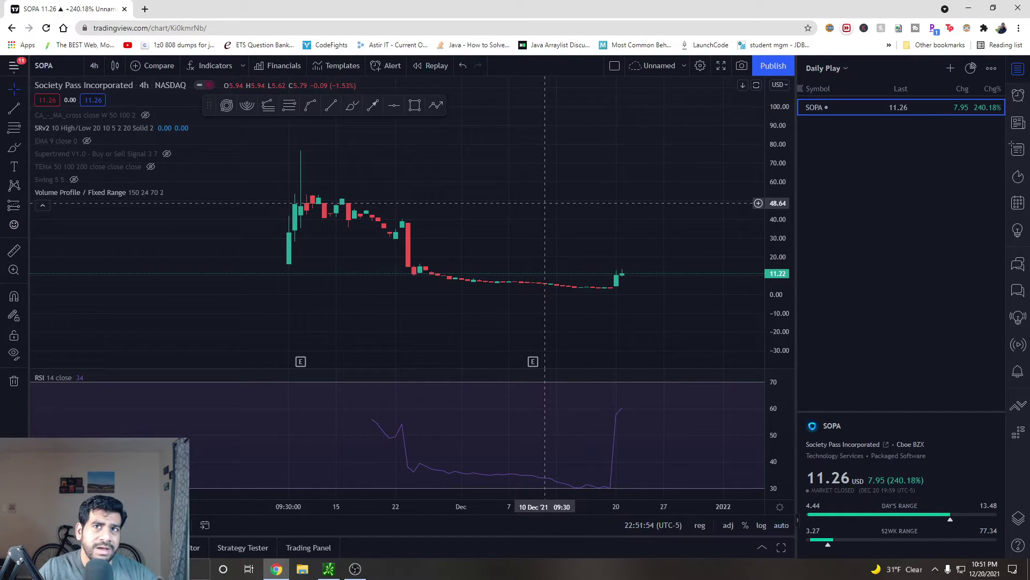
left_click_drag(544, 203, 514, 209)
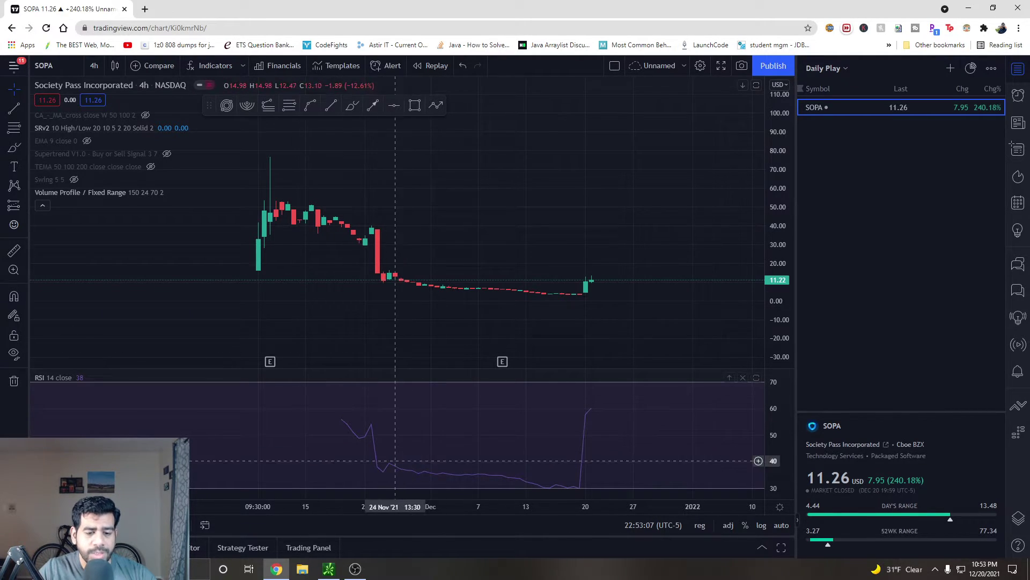
Step: Switch back to thinkorswim and zoom in on SOPA's 1-minute chart to examine the trading session's price action
left_click(328, 569)
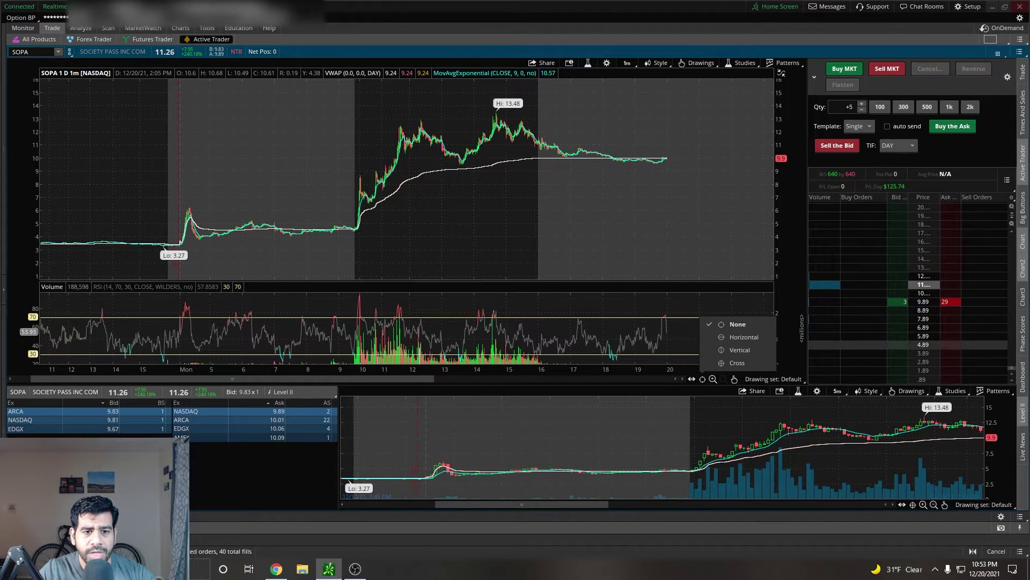
left_click(476, 232)
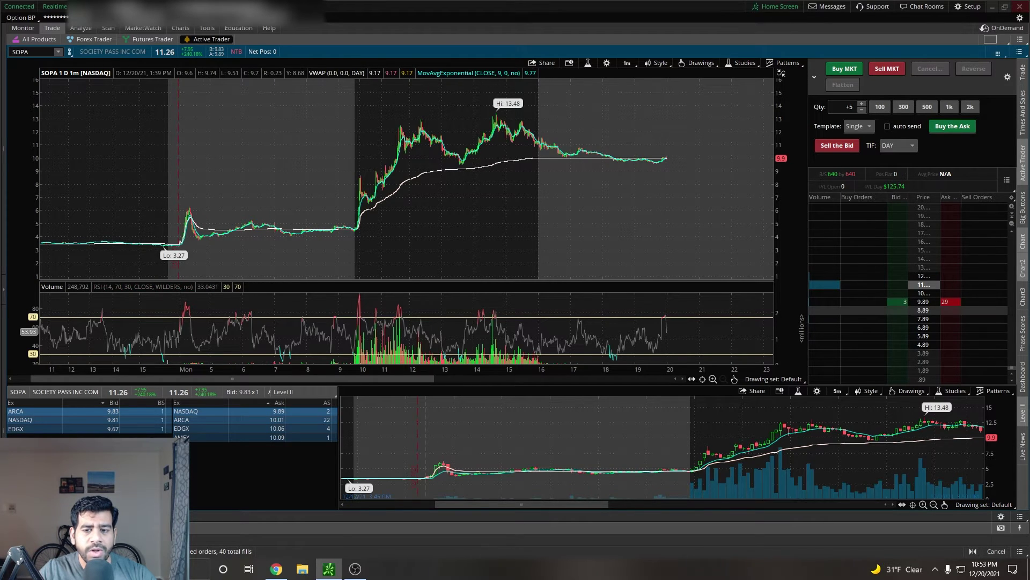
left_click(713, 379)
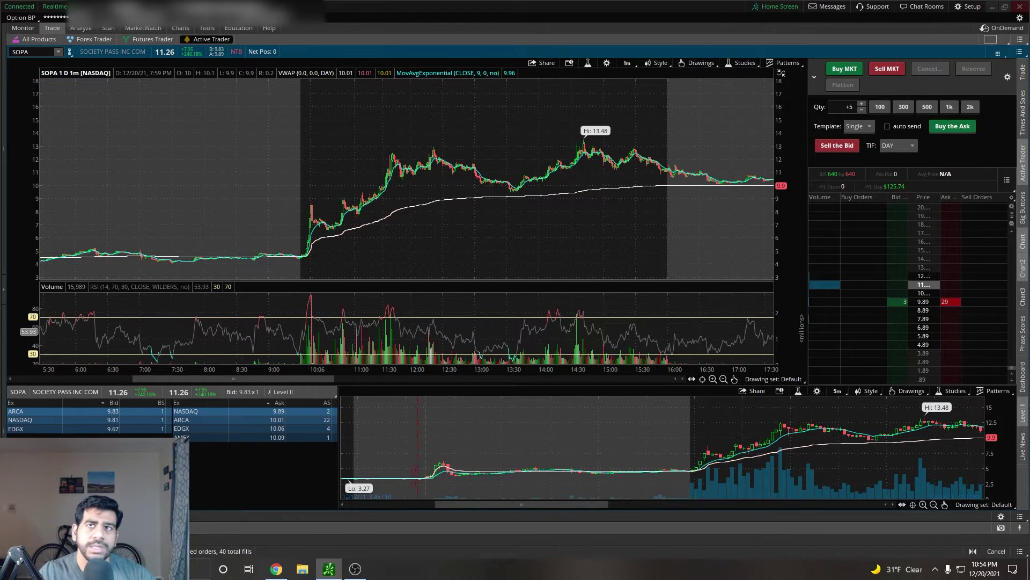
Step: Load the AAPL chart from the positions list
left_click(58, 52)
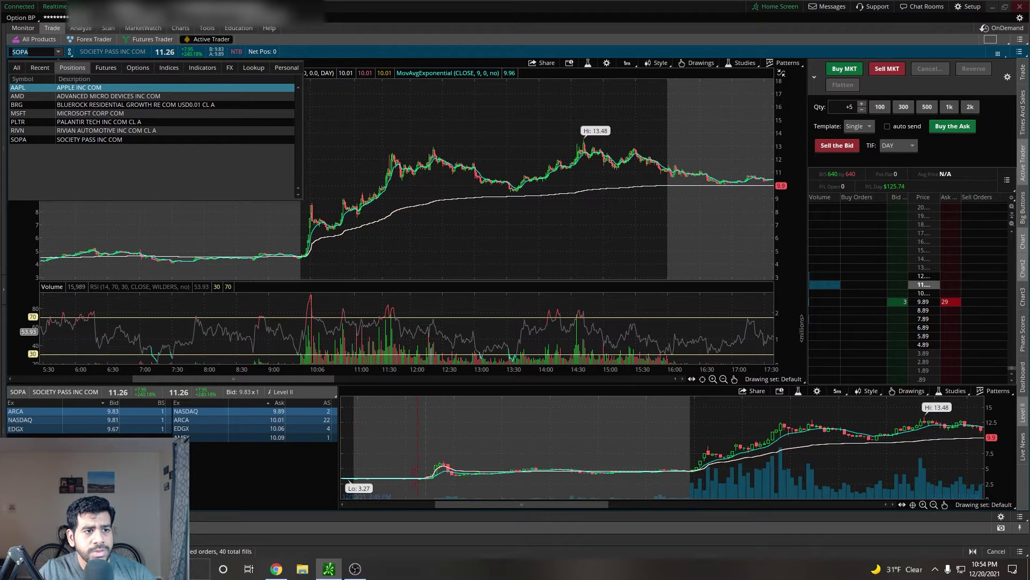
left_click(33, 87)
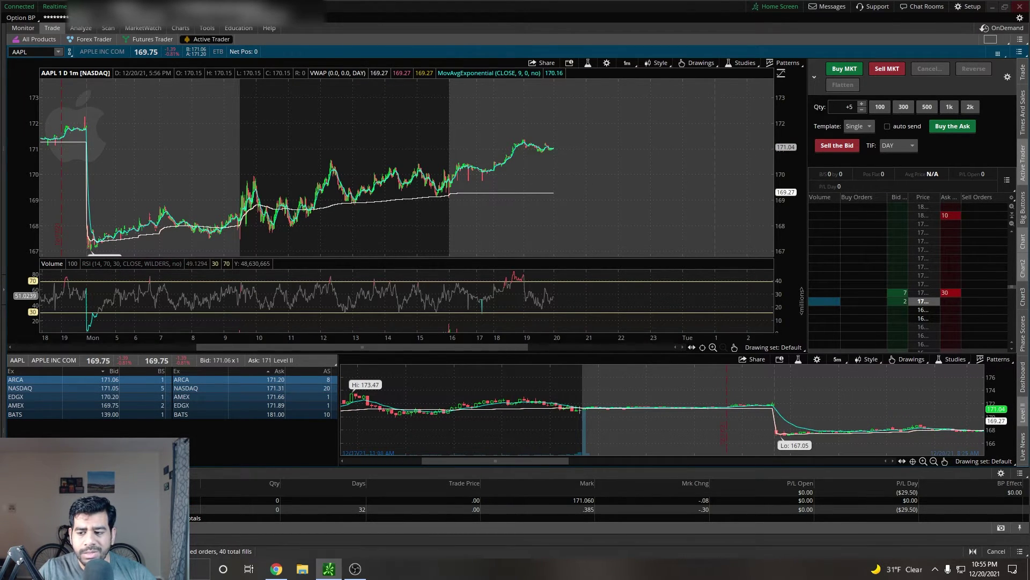
Step: Load the MSFT chart from the positions list and collapse its rows in the position statement
left_click(57, 52)
left_click(90, 113)
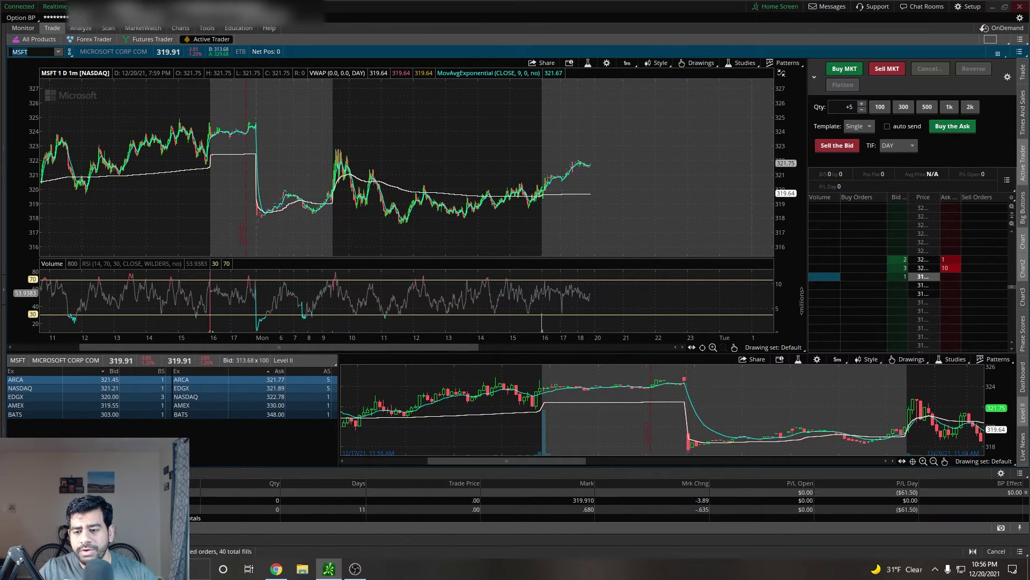
left_click(10, 492)
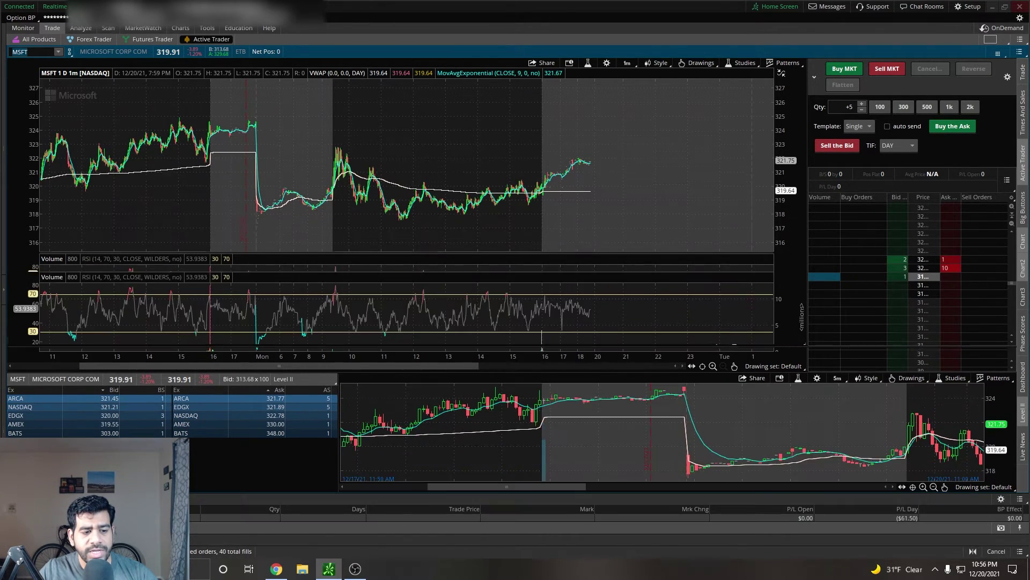
Step: Load the PLTR chart from the positions list
left_click(57, 52)
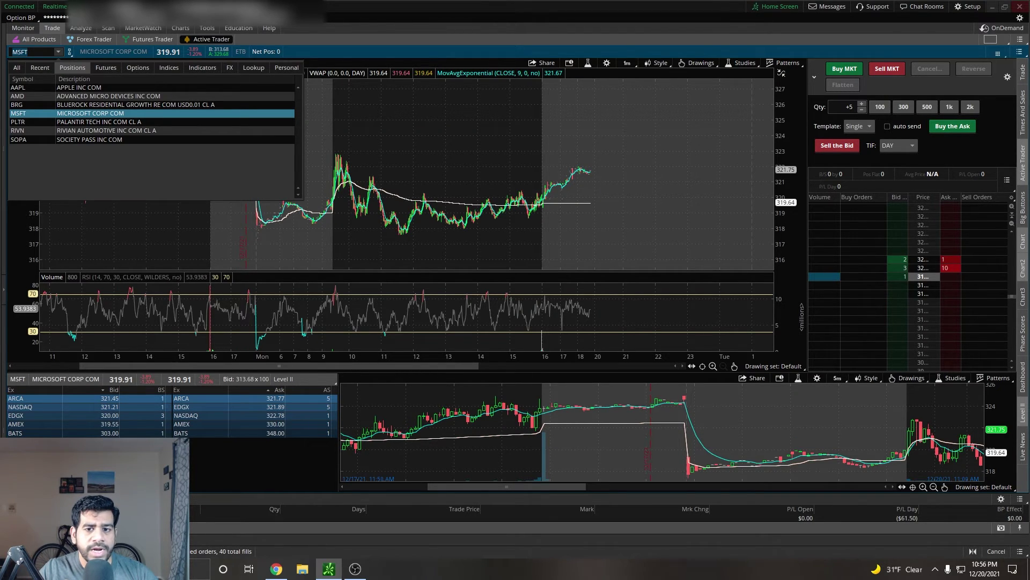
key("Up")
key("Up")
key("Down")
key("Down")
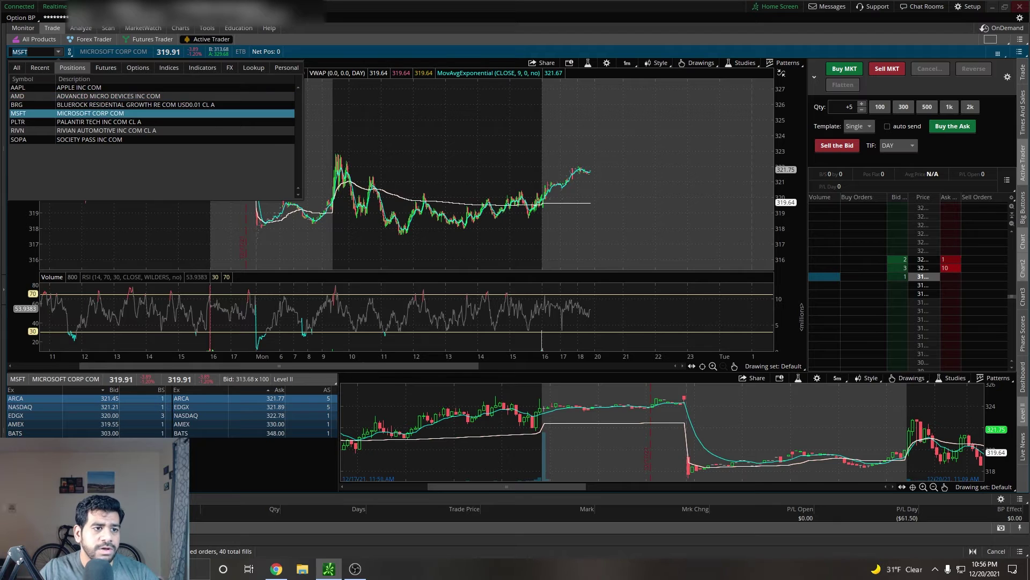
key("Down")
key("Return")
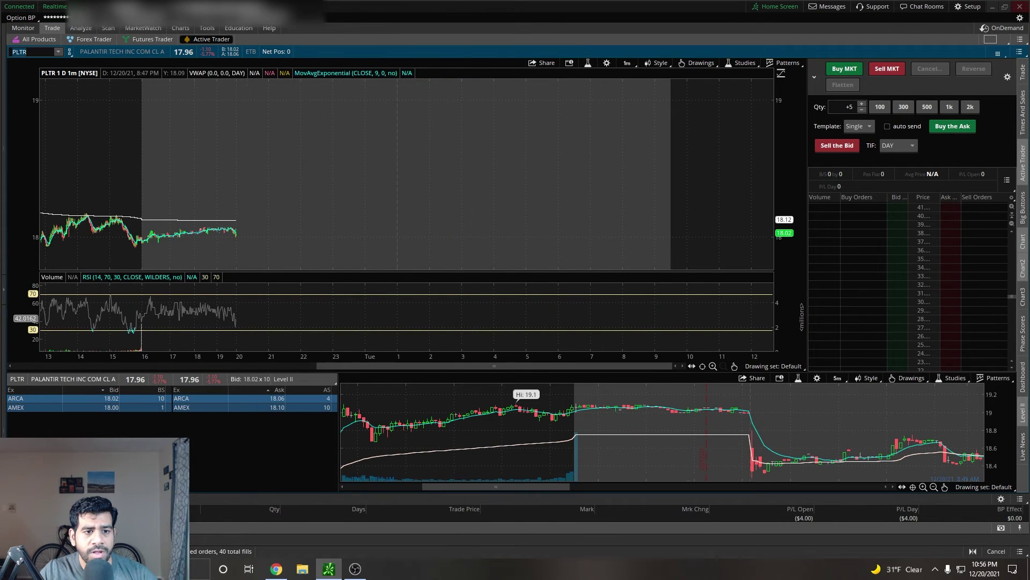